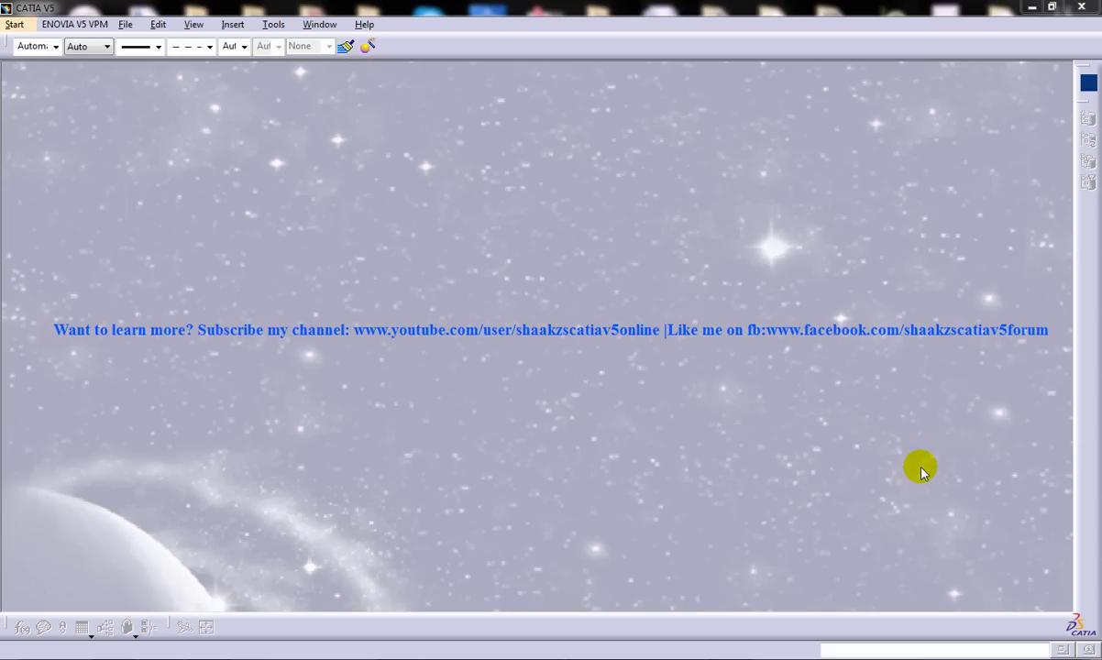
- Launch Outlook 2007 from a Start menu search for 'outlook' and name the new profile 'Jacob'
left_click(22, 647)
type("out")
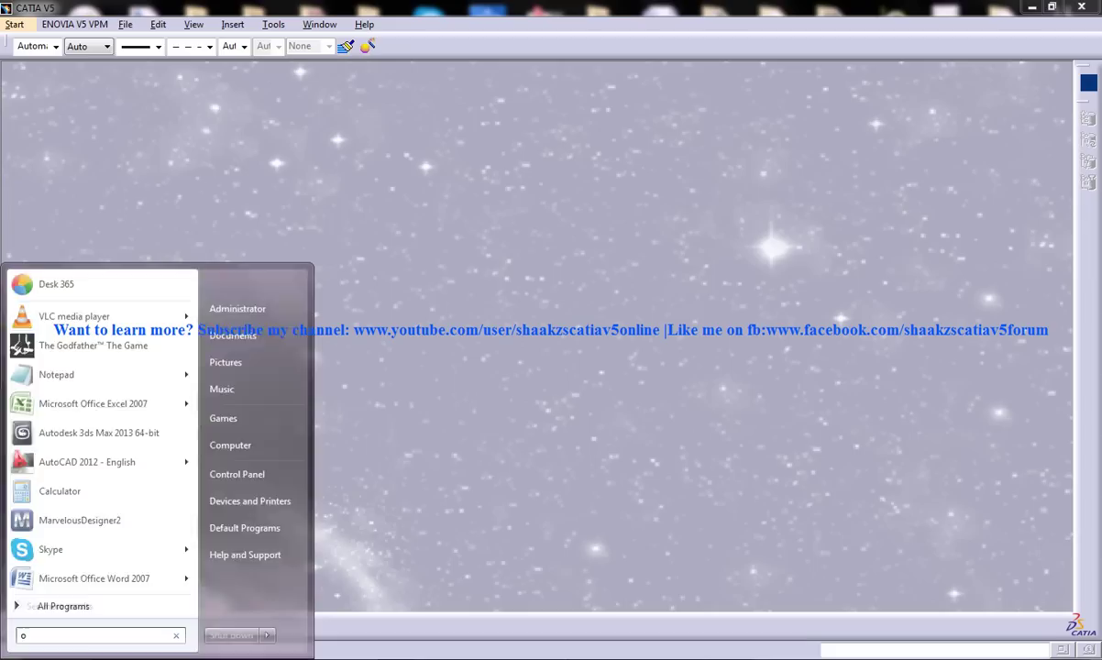
type("look")
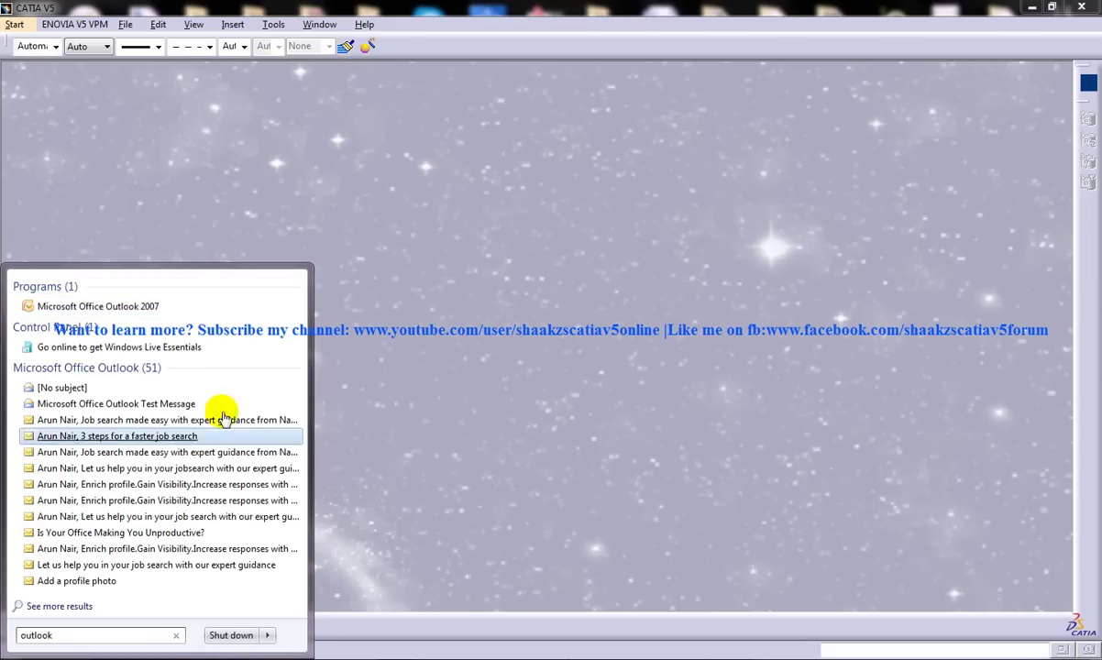
left_click(144, 309)
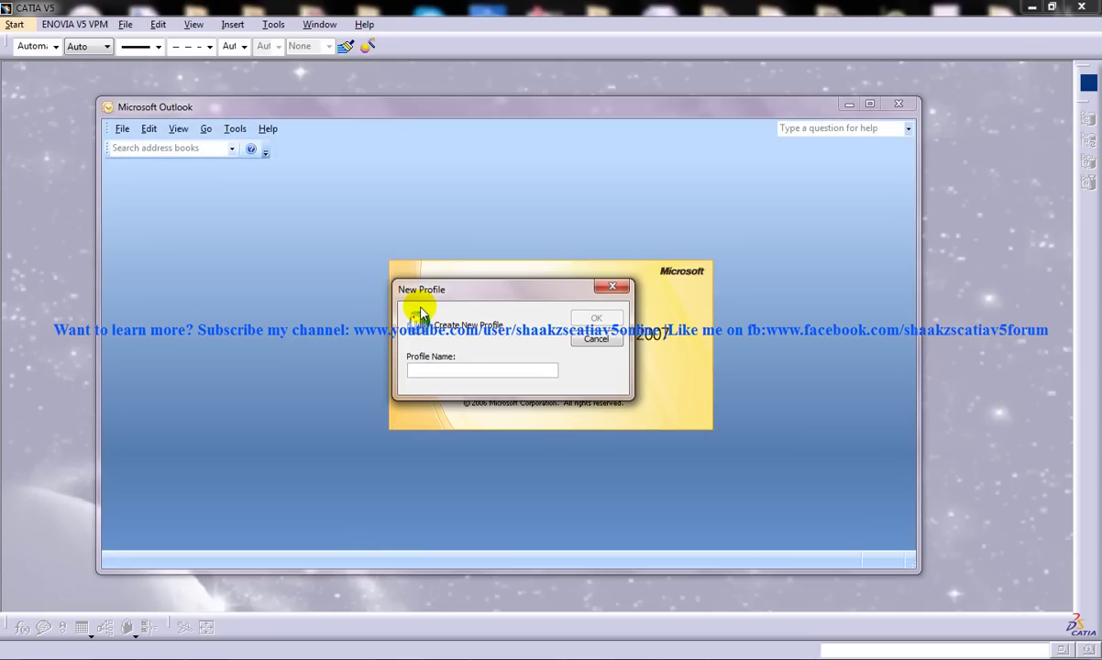
type("Jac")
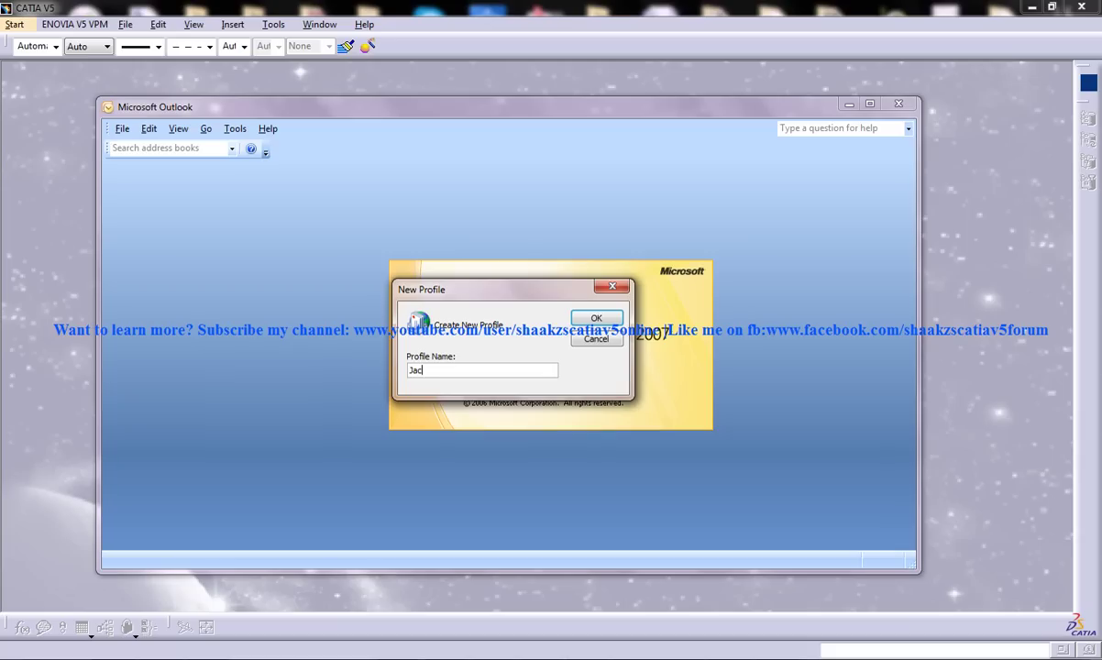
type("ob")
left_click(596, 318)
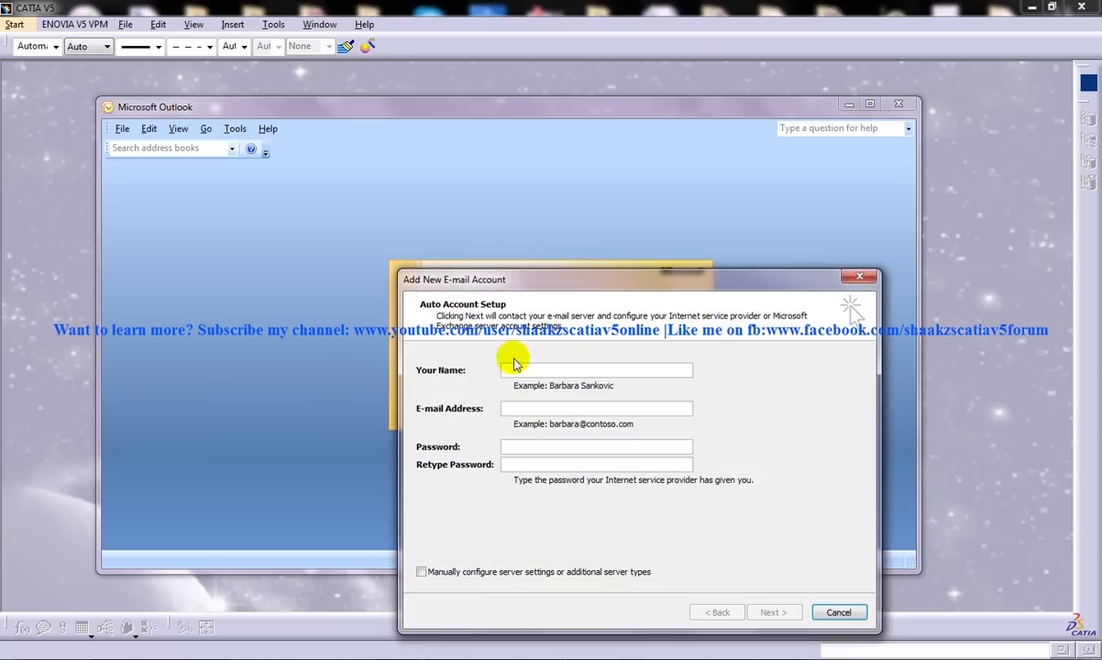
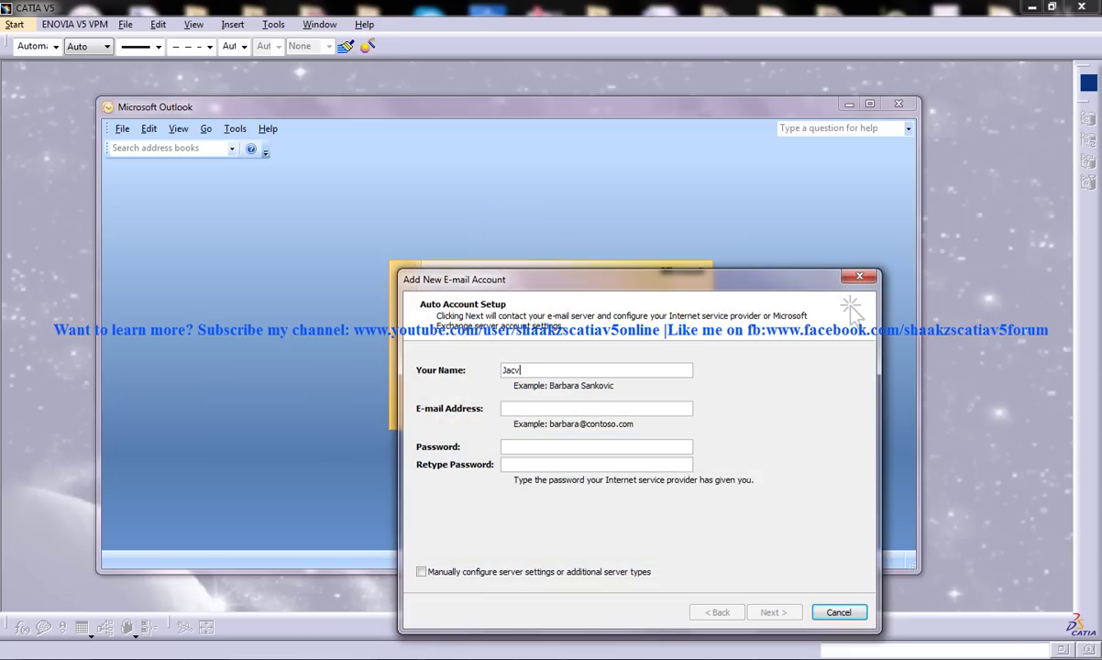
key("BackSpace")
key("Tab")
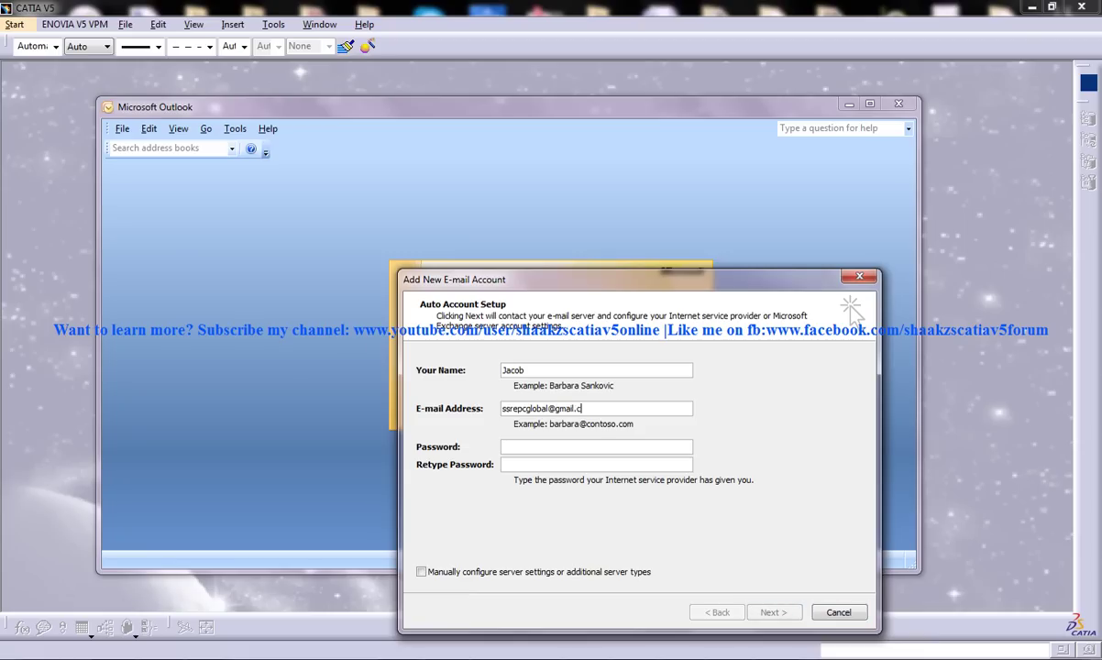
key("Tab")
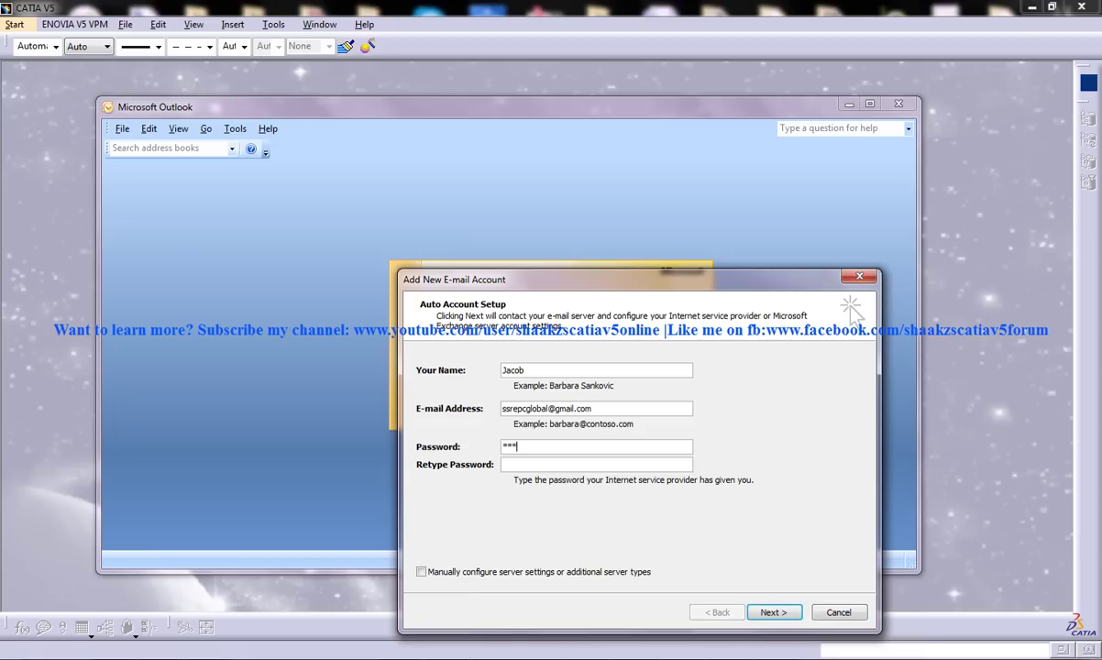
key("Tab")
left_click(776, 611)
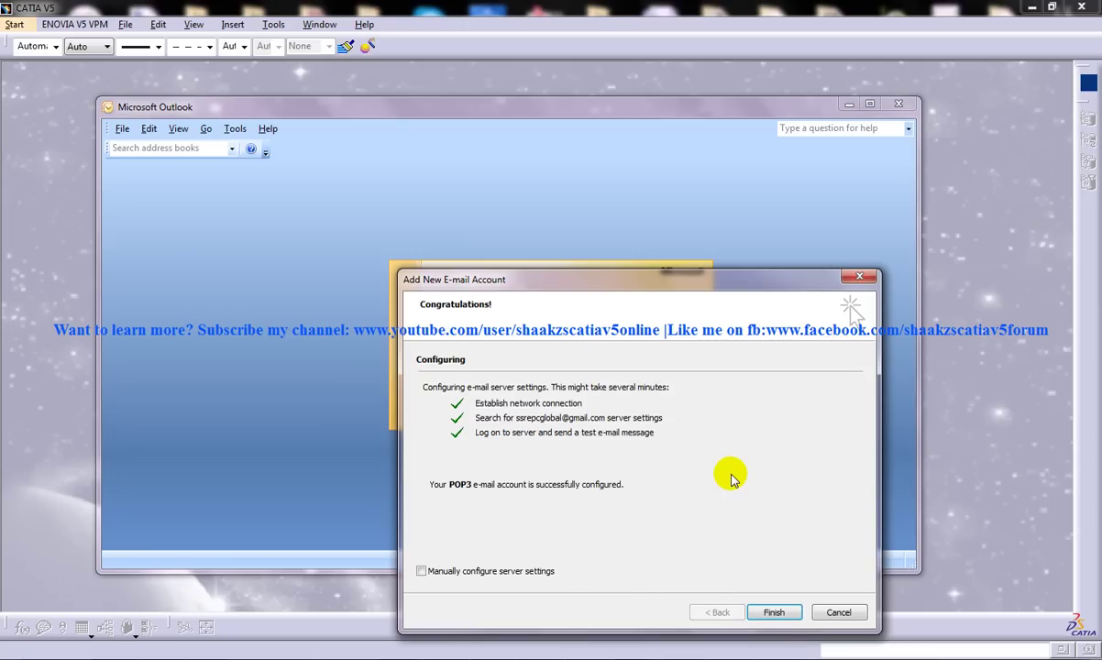
- Finish setup, then browse Junk E-mail, Drafts and Deleted Items, ending on the Inbox
left_click(777, 613)
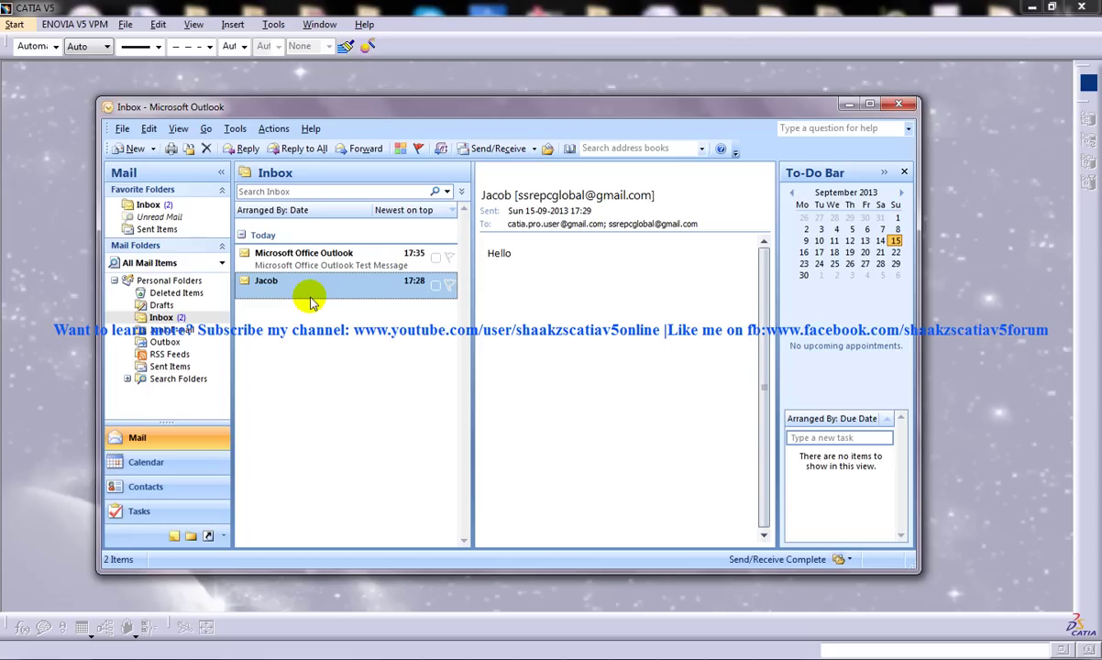
left_click(183, 327)
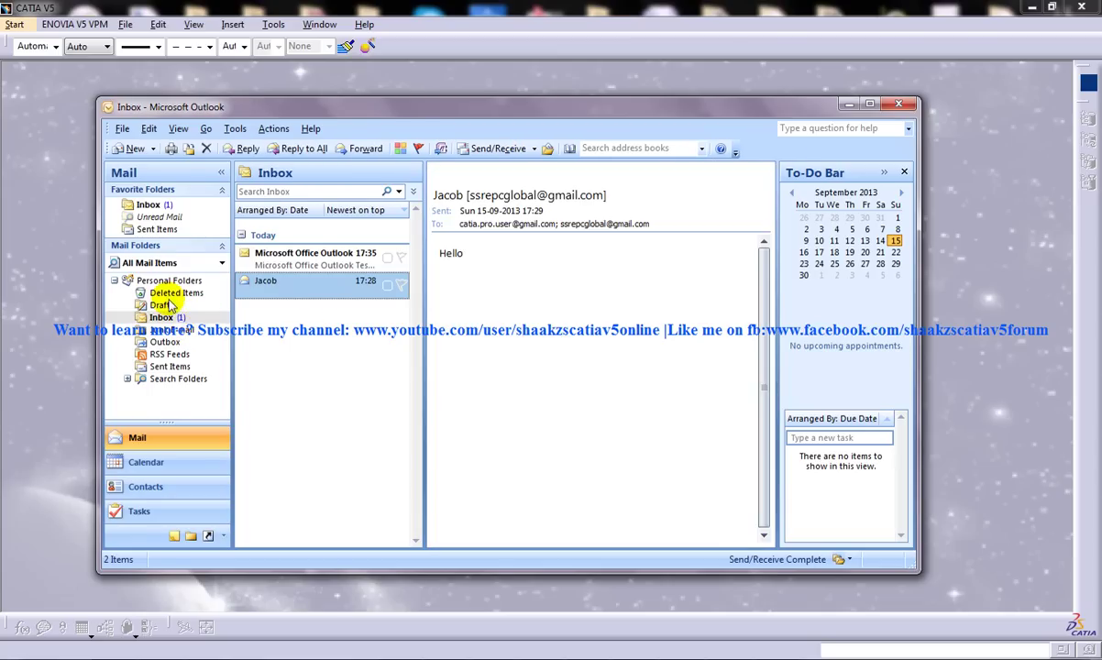
left_click(170, 306)
left_click(171, 293)
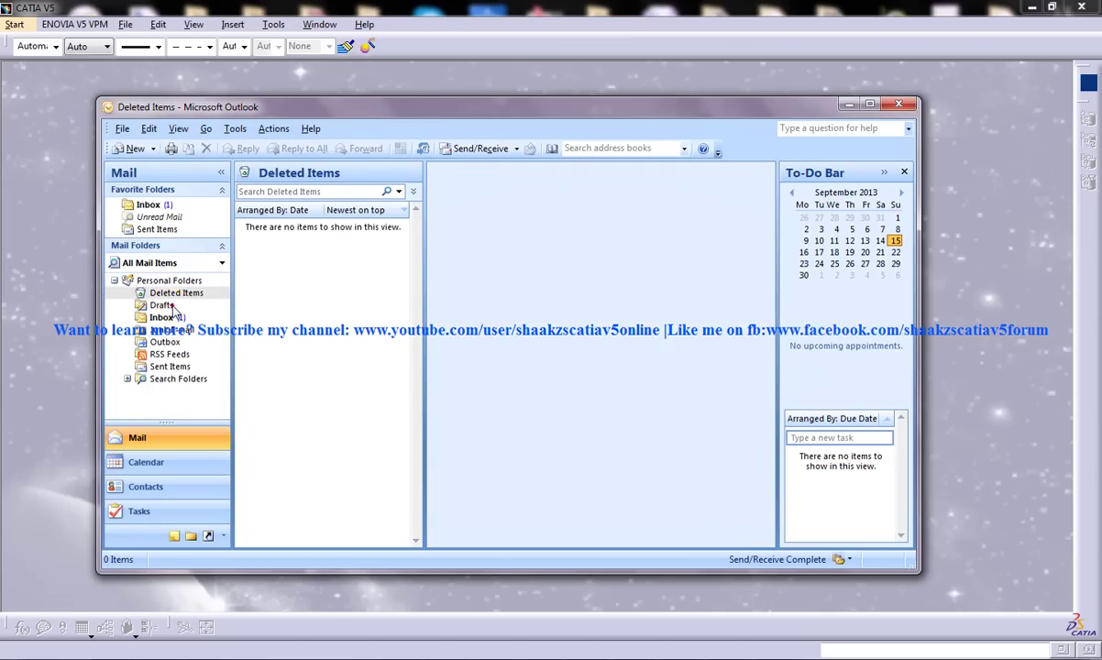
left_click(167, 306)
left_click(170, 317)
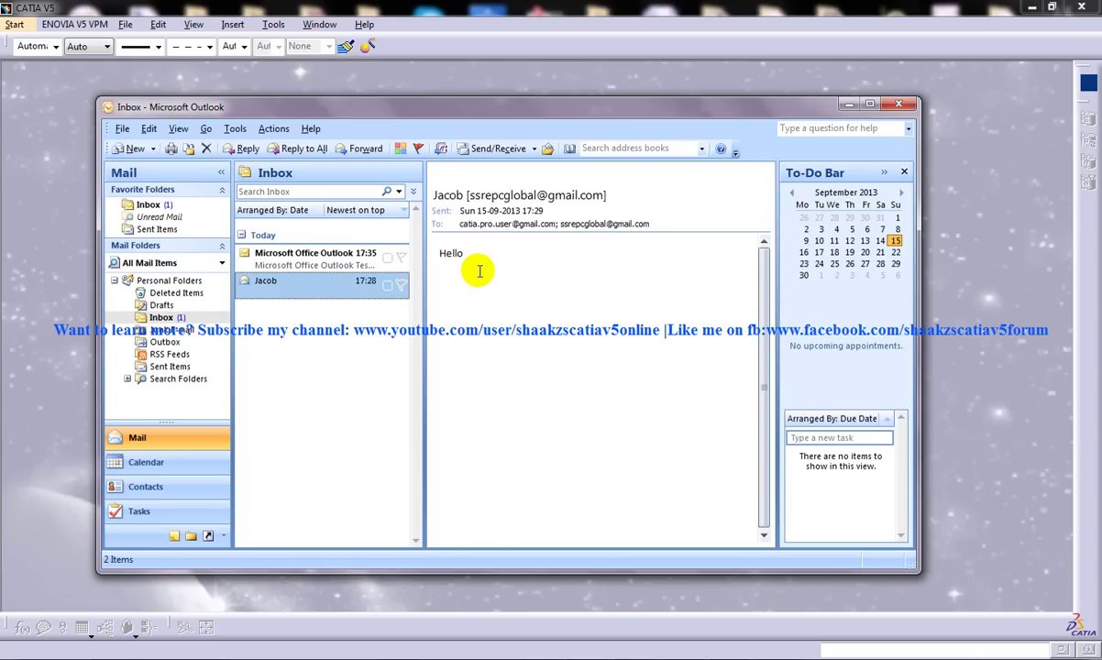
left_click(172, 328)
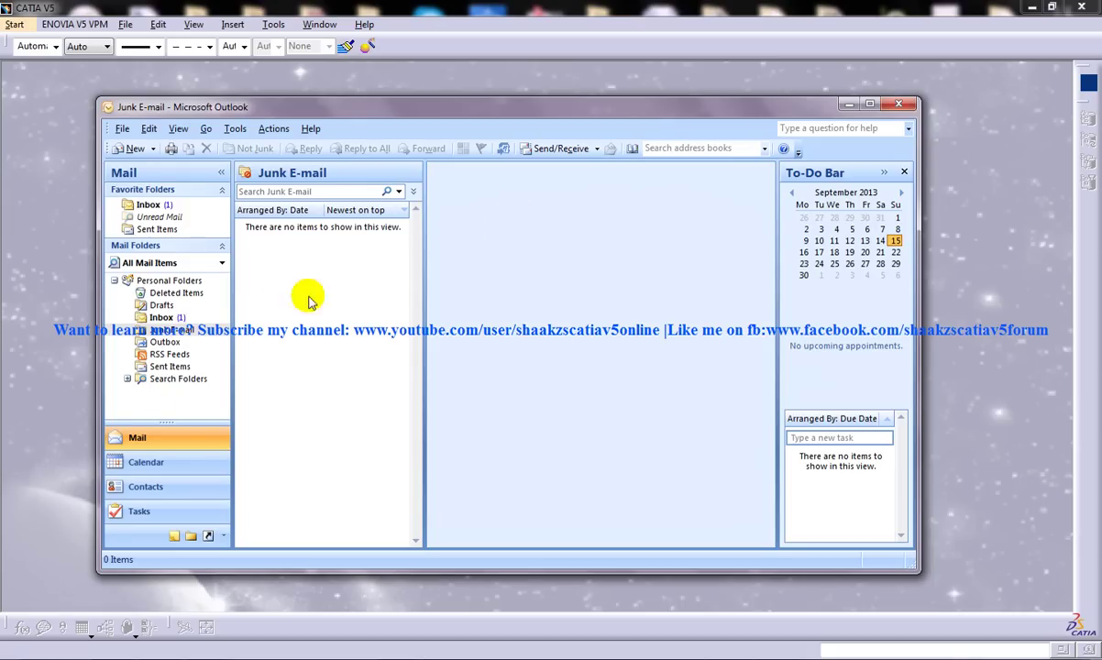
left_click(162, 318)
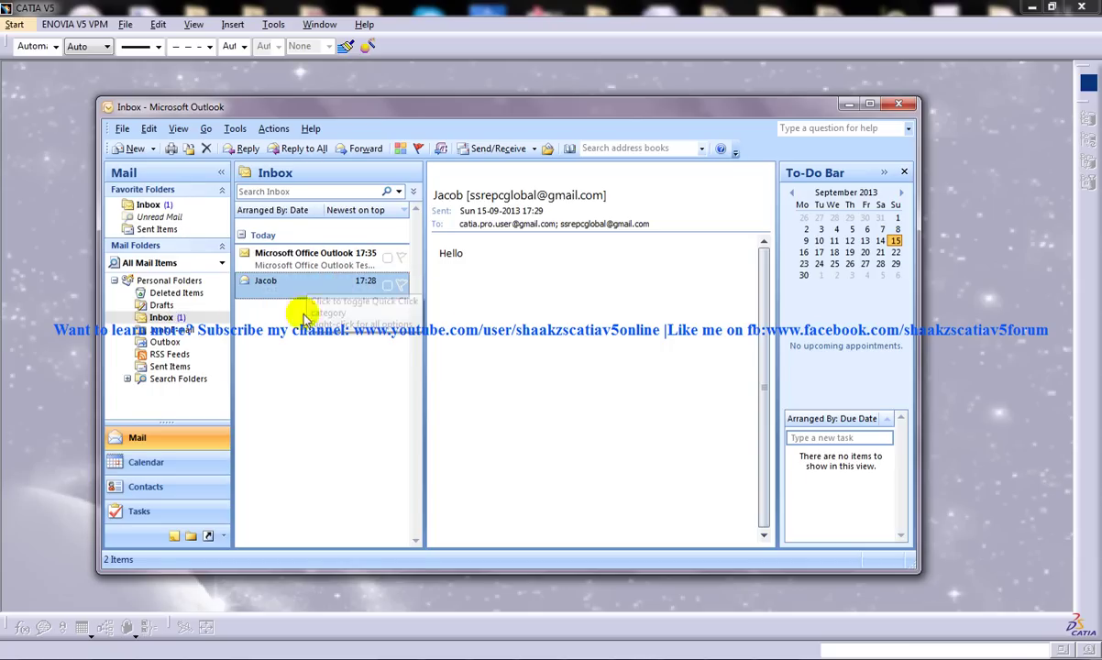
- Compose a throwaway message with placeholder recipient and body text, then close it unsaved
left_click(123, 129)
left_click(295, 148)
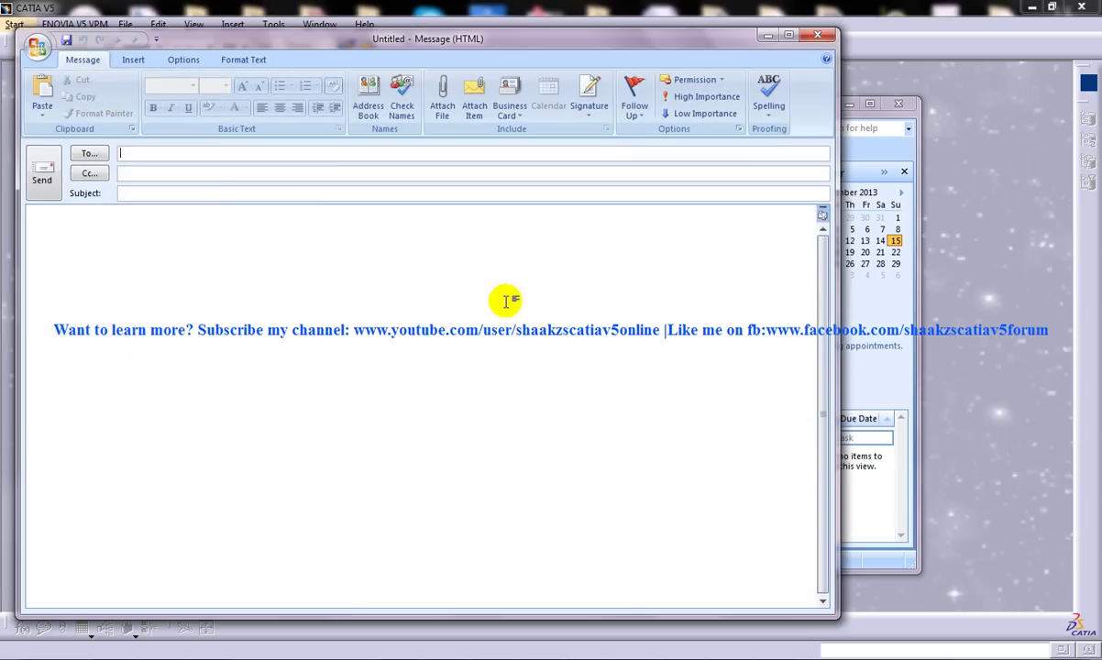
left_click(216, 153)
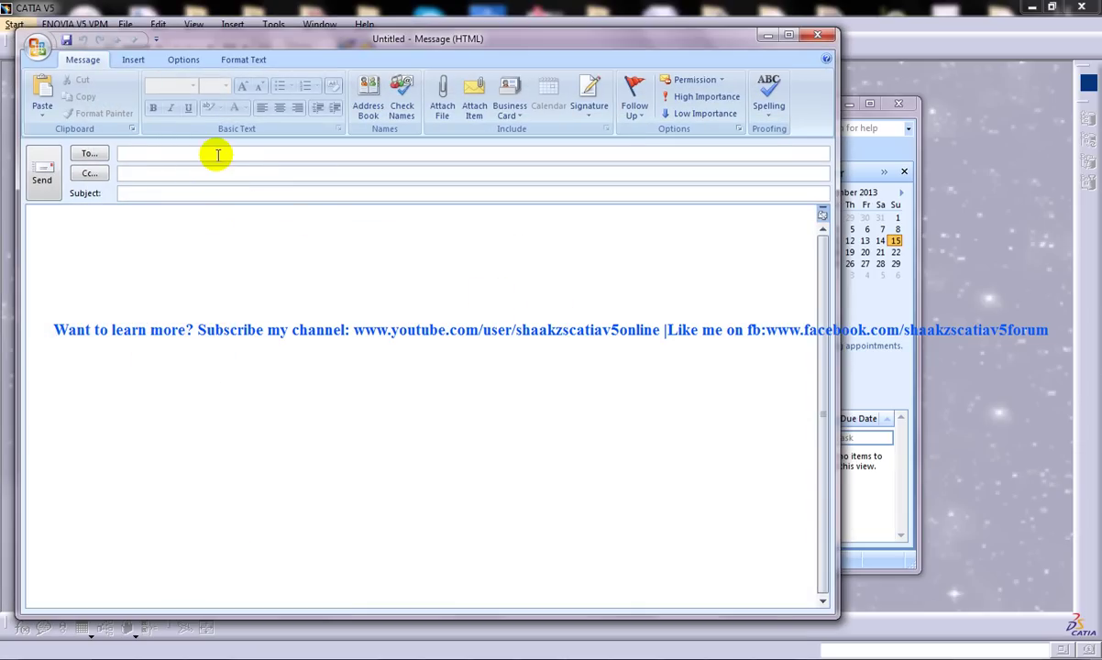
type("asfasdfsd")
left_click(356, 275)
type("zfsdfsd")
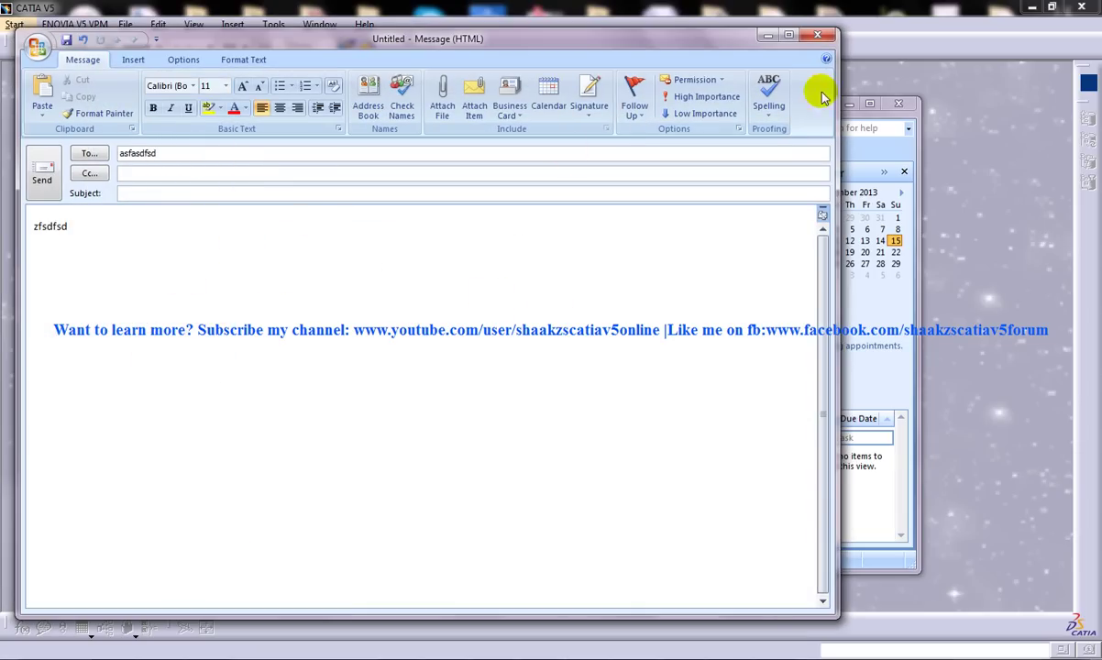
left_click(817, 35)
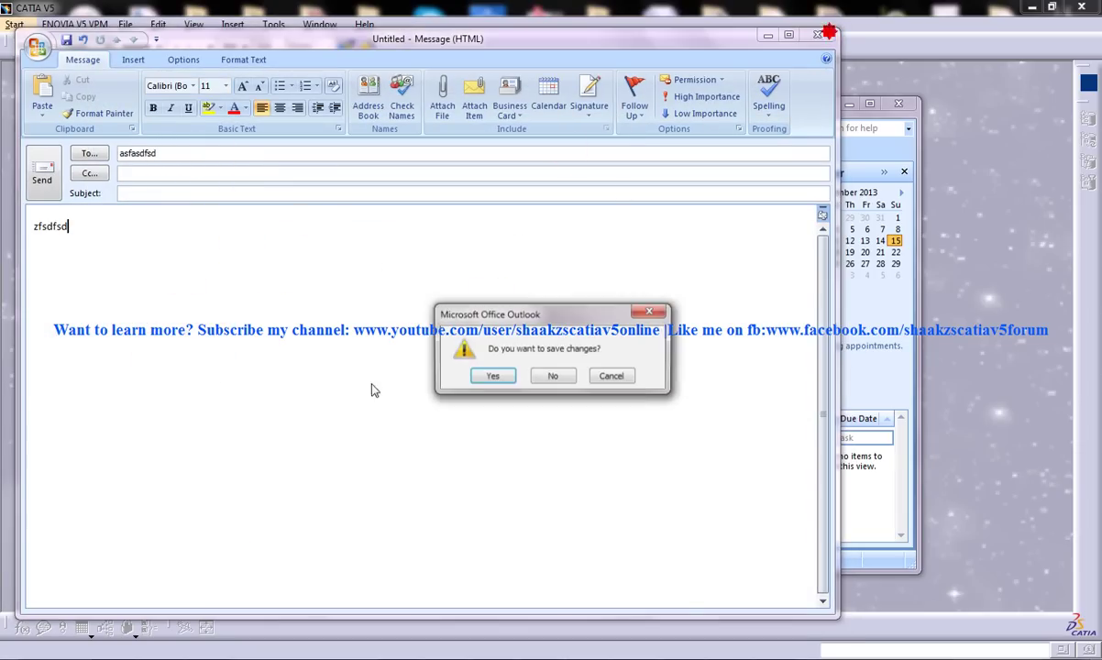
left_click(559, 377)
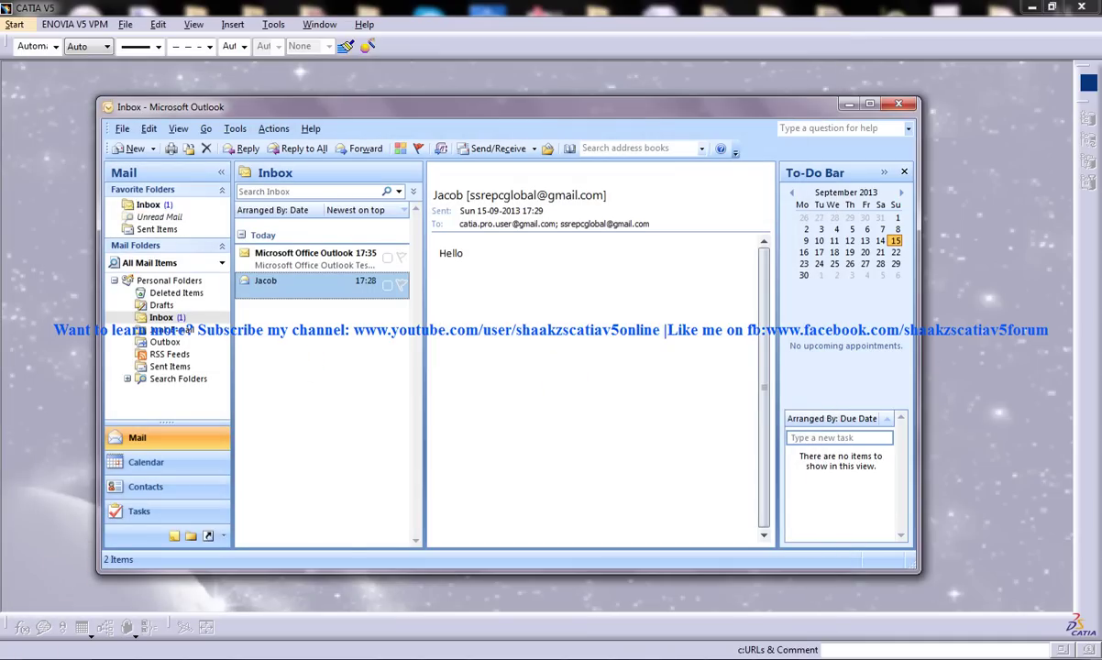
- Open Control Panel and reach the Mail settings through a 'mail' search
key("super")
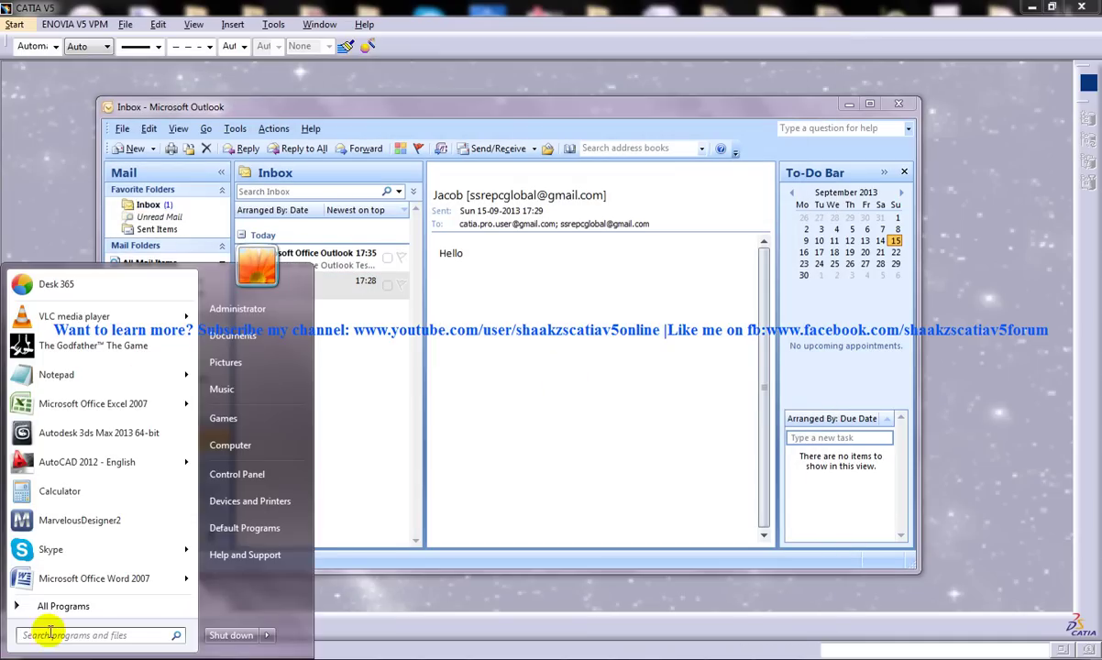
left_click(52, 631)
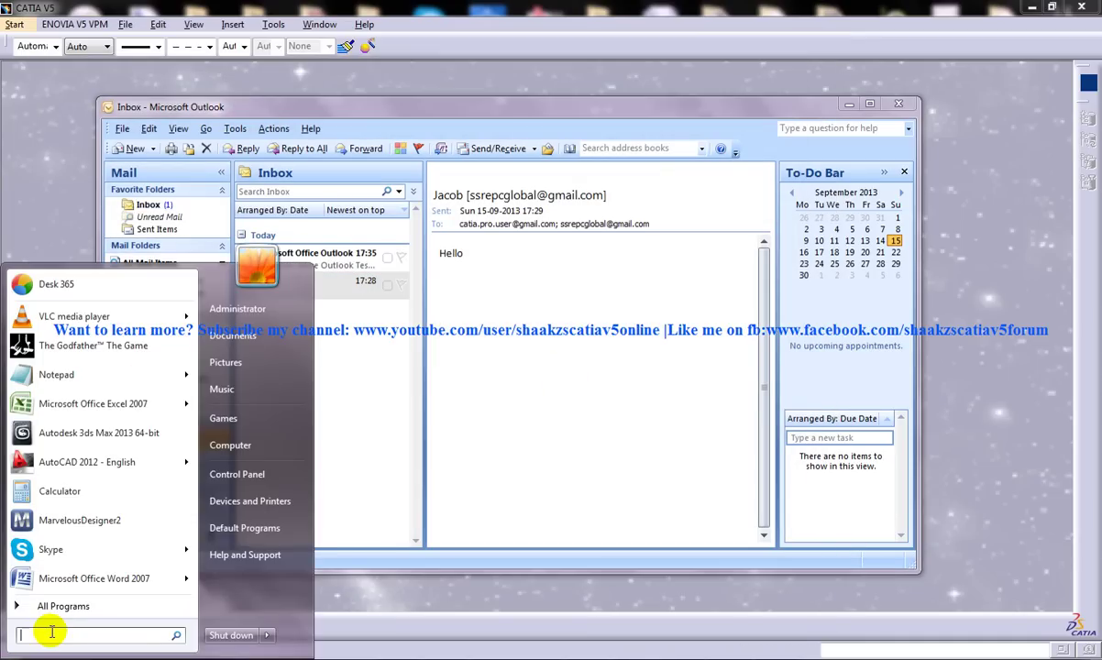
left_click(447, 98)
left_click(21, 653)
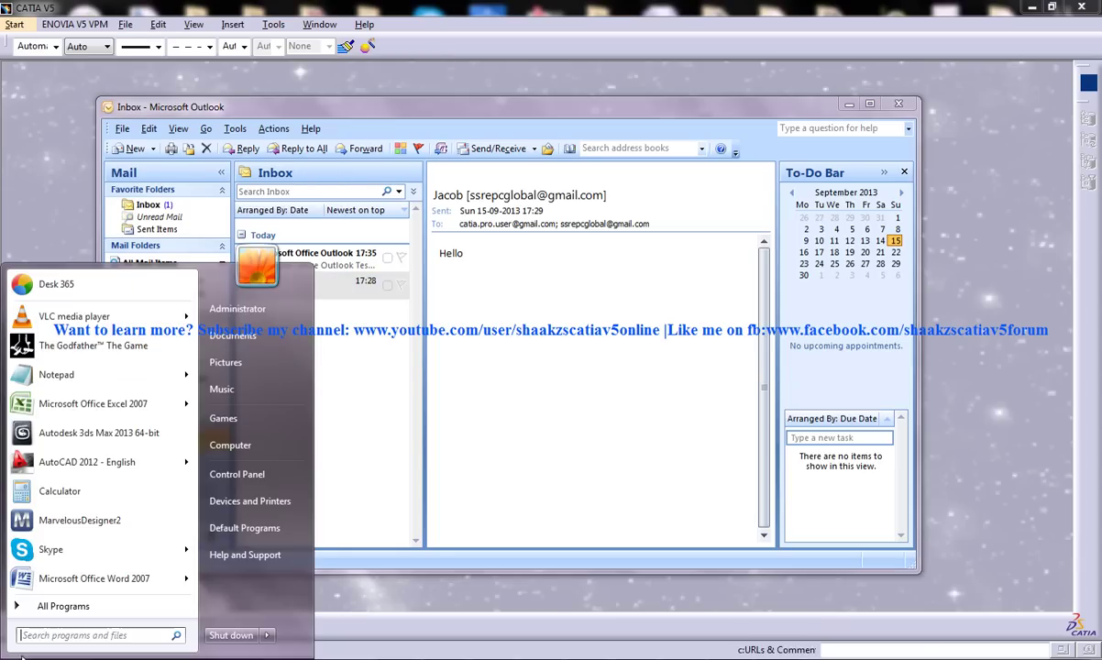
left_click(237, 475)
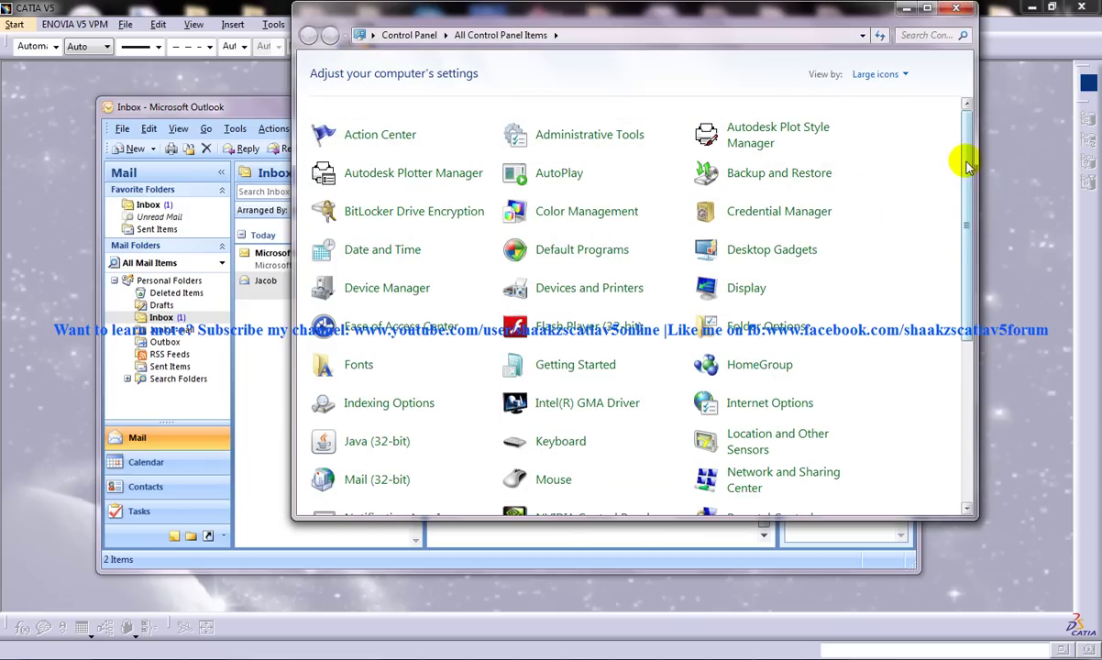
left_click_drag(968, 165, 979, 160)
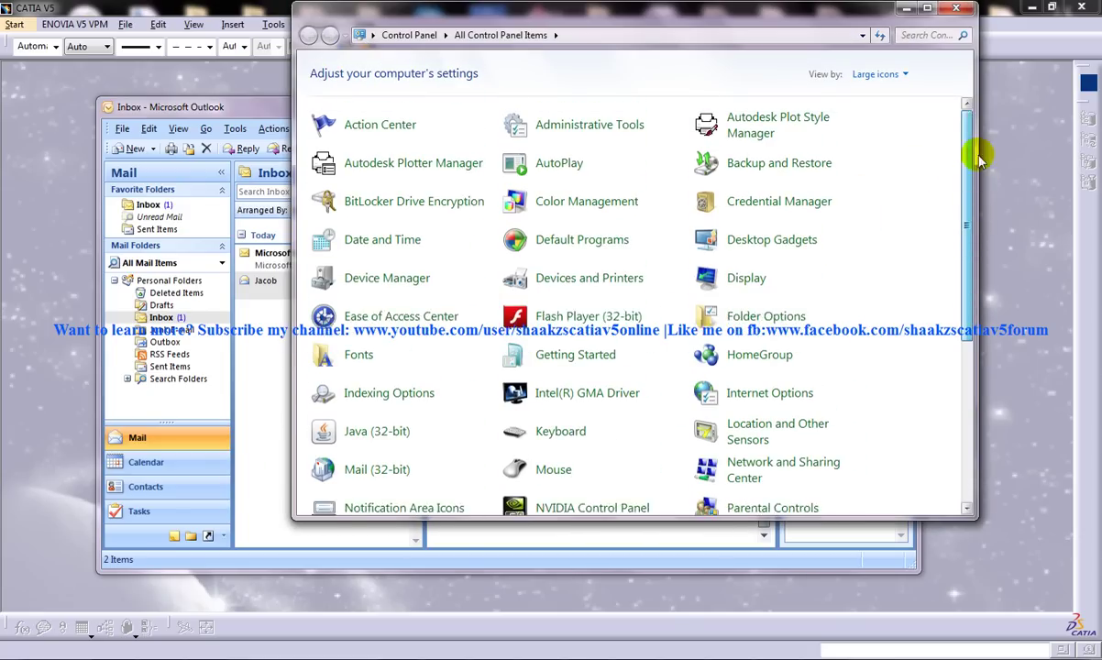
left_click(917, 35)
type("mail")
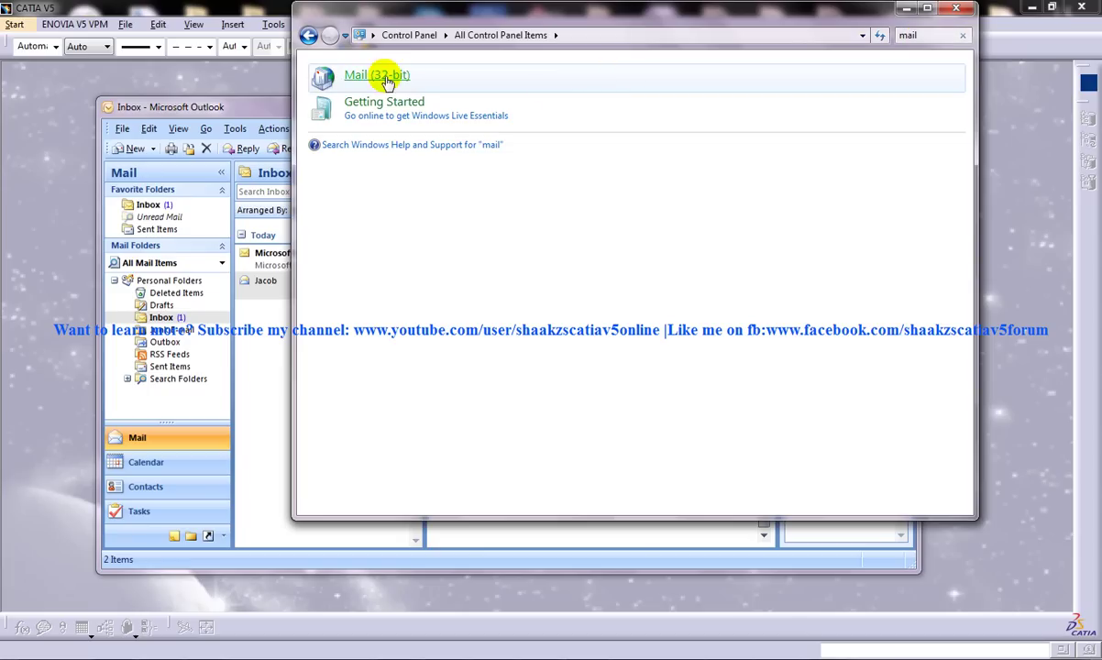
left_click(385, 75)
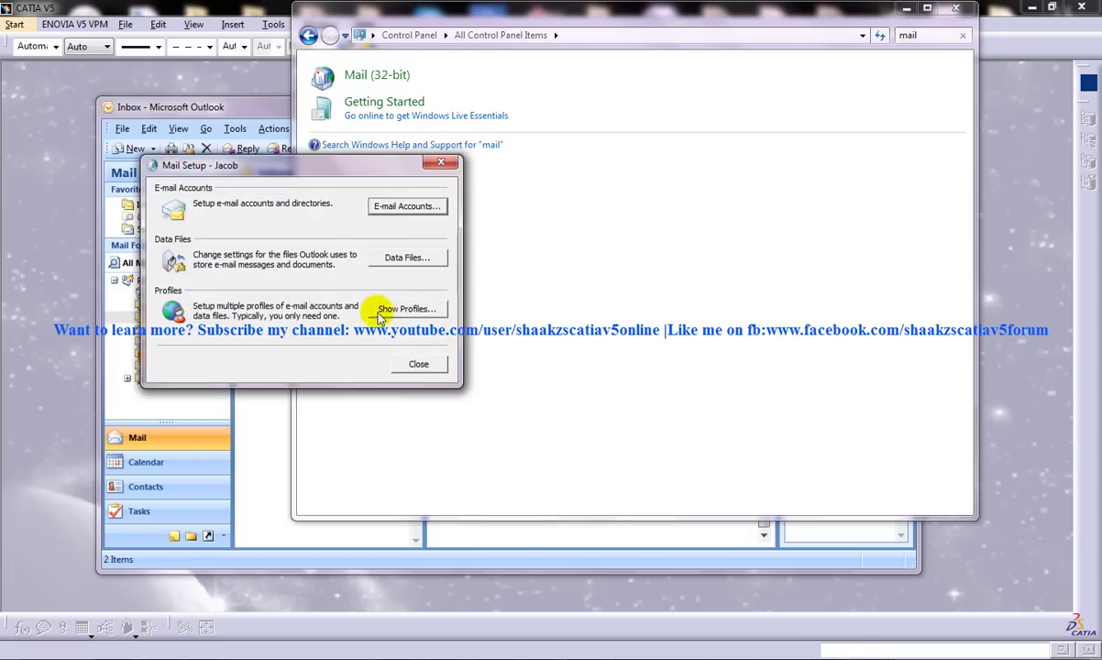
- Remove the only Outlook mail profile, confirm it, and close Control Panel
left_click(403, 309)
left_click(204, 230)
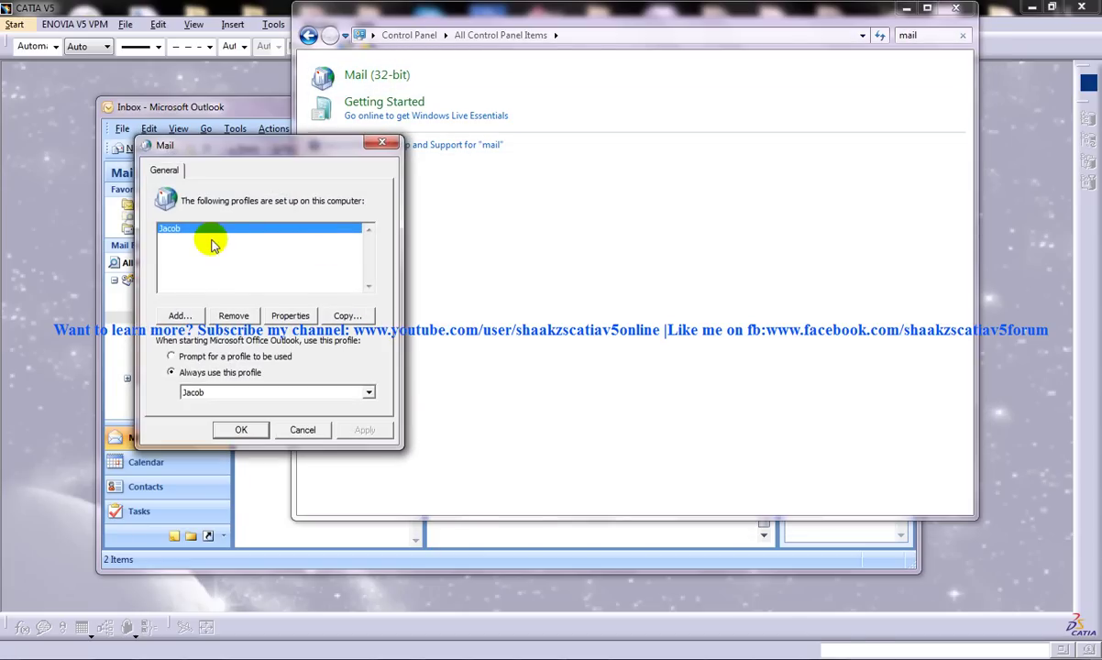
left_click(234, 316)
left_click(610, 390)
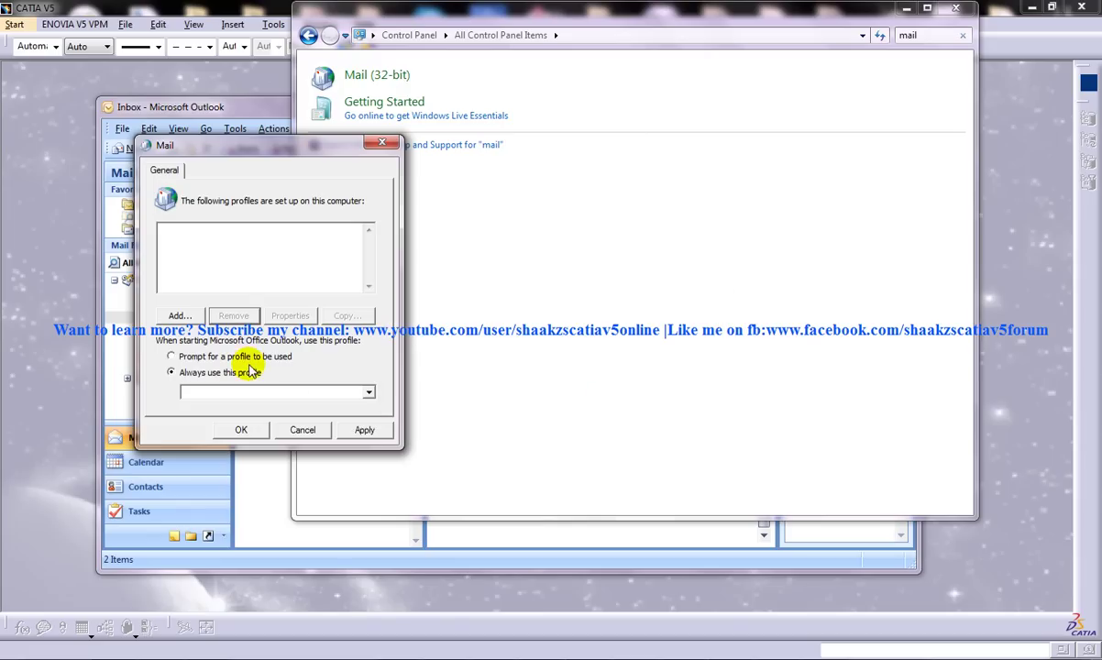
left_click(243, 430)
left_click(953, 9)
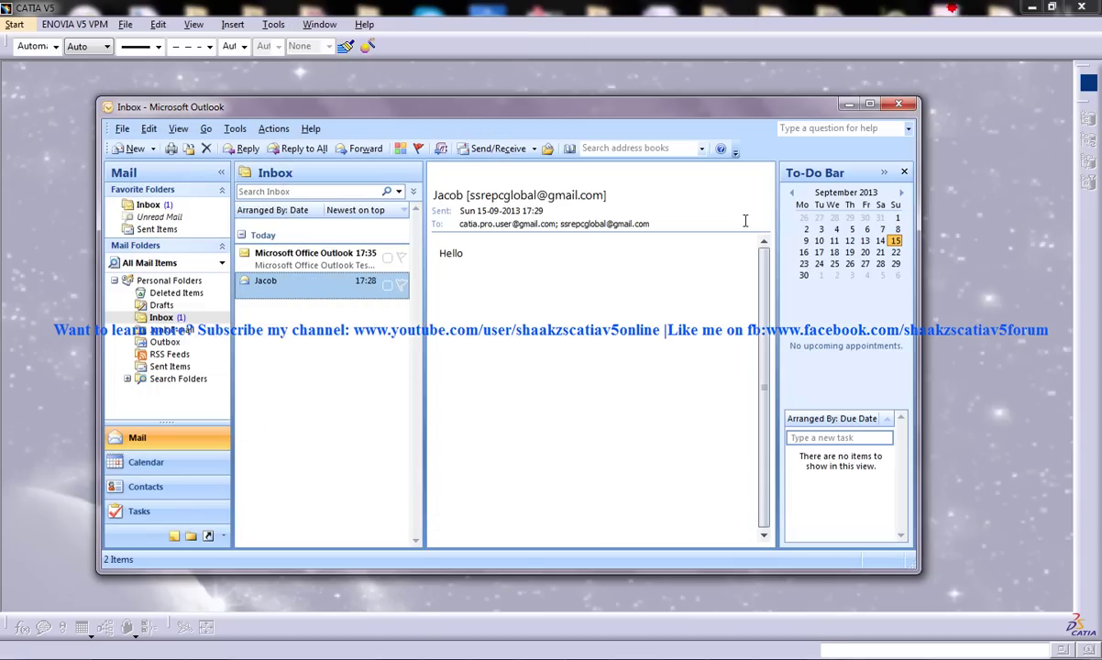
- Close Outlook and relaunch it from a Start menu search for 'outlook'
left_click(898, 104)
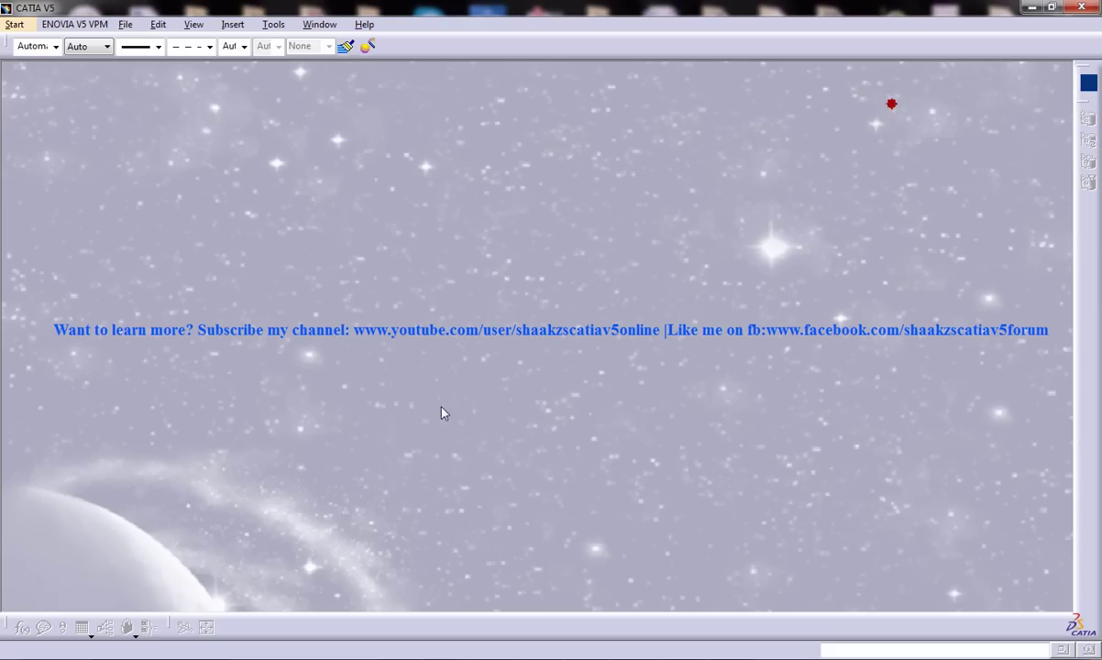
left_click(18, 653)
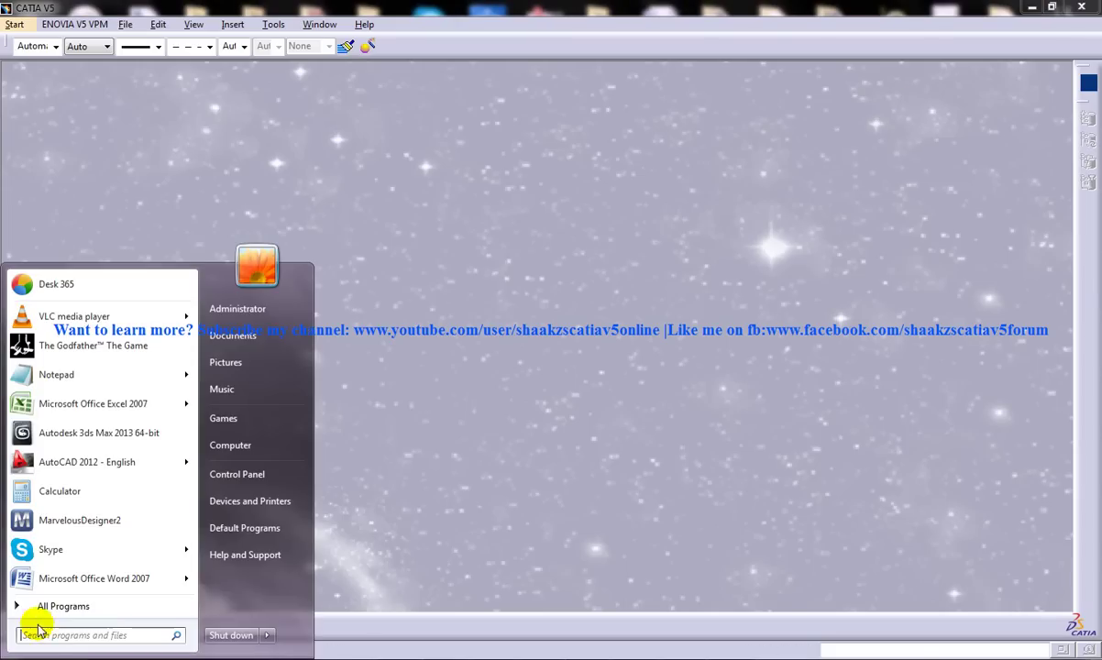
left_click(98, 634)
type("ou")
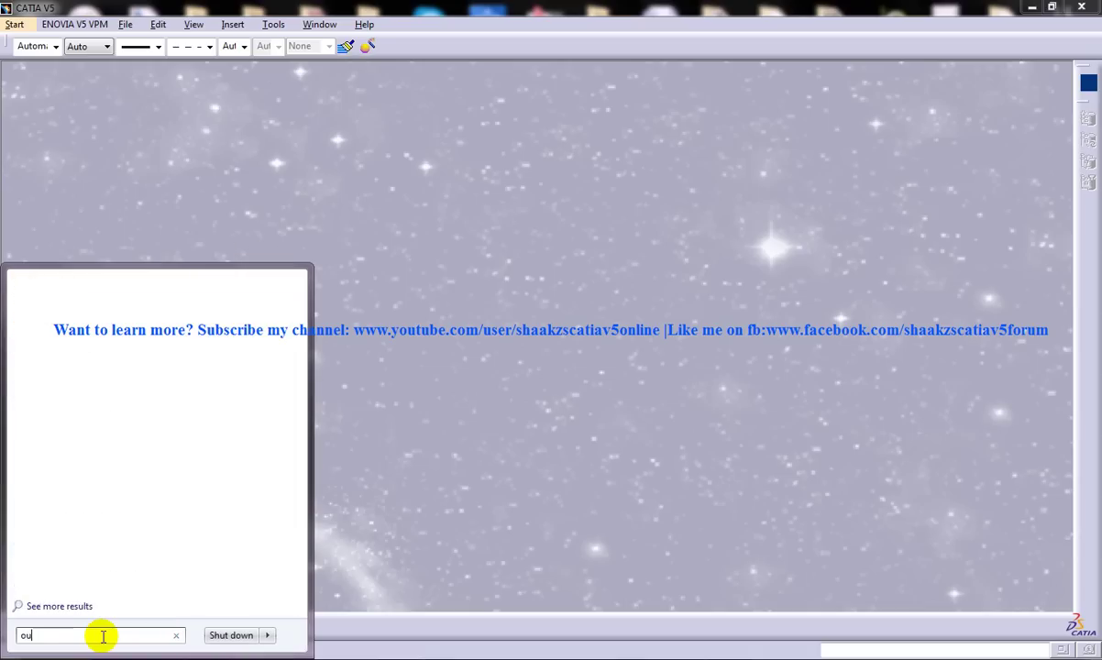
type("tlook")
left_click(110, 302)
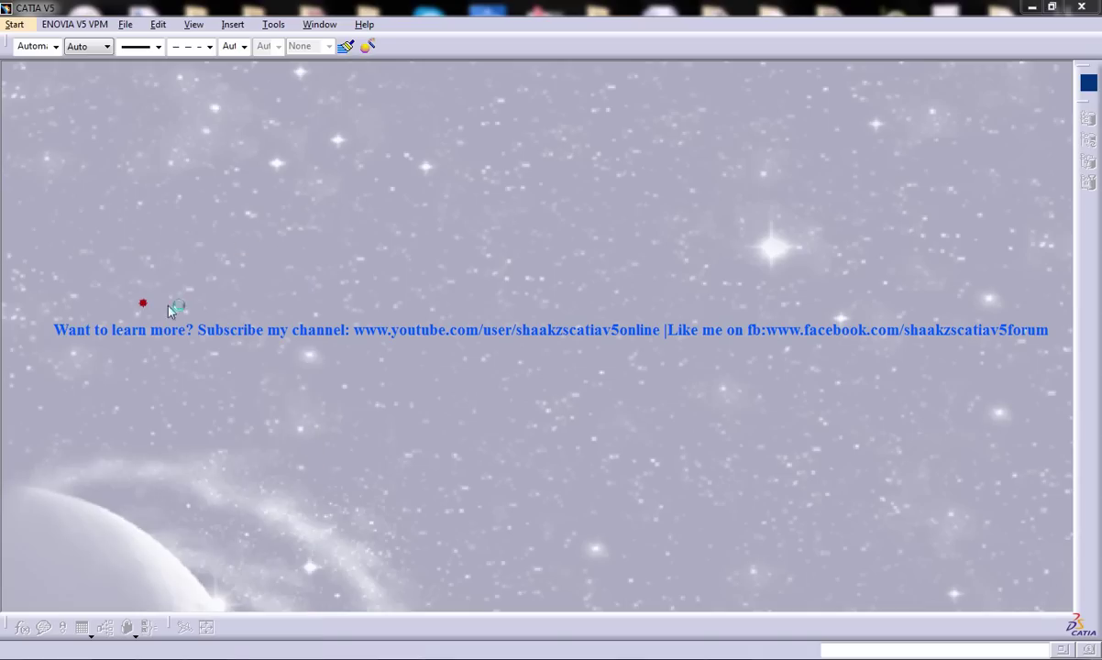